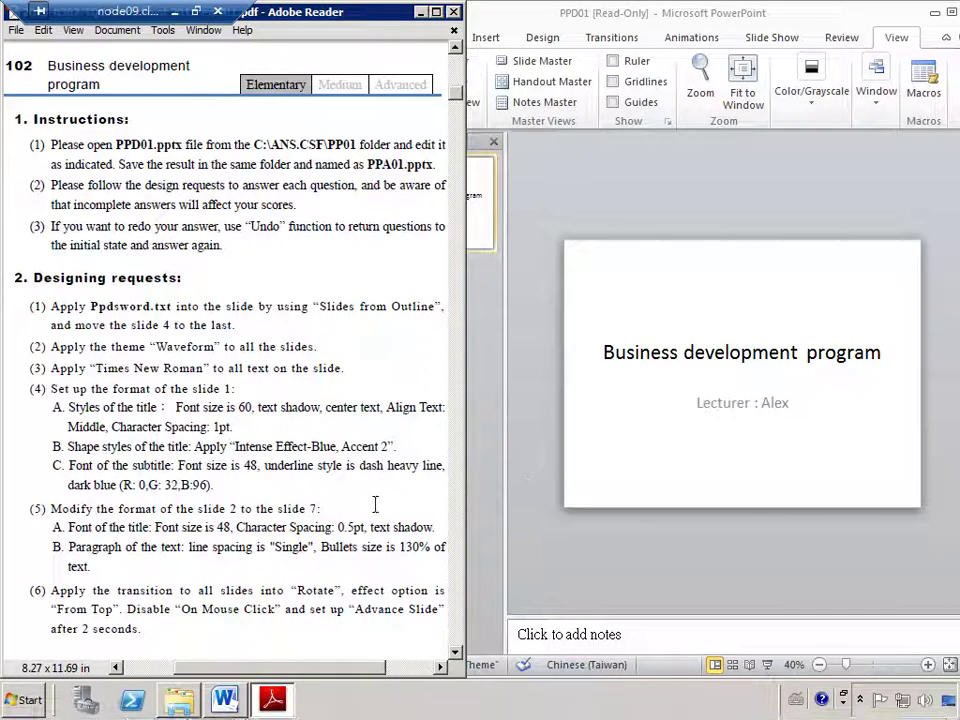
- In the task sheet, circle Ppdsword.txt and underline Slides from Outline in red ink, then return to PPD01
scroll(378, 512, down, 3)
scroll(378, 512, down, 8)
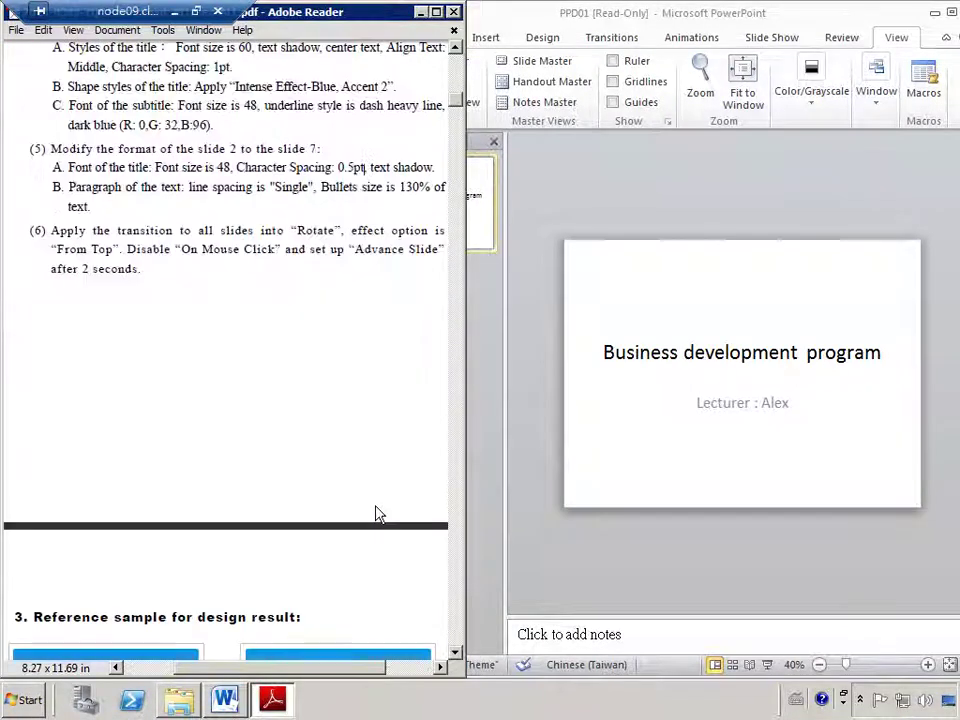
scroll(376, 508, down, 2)
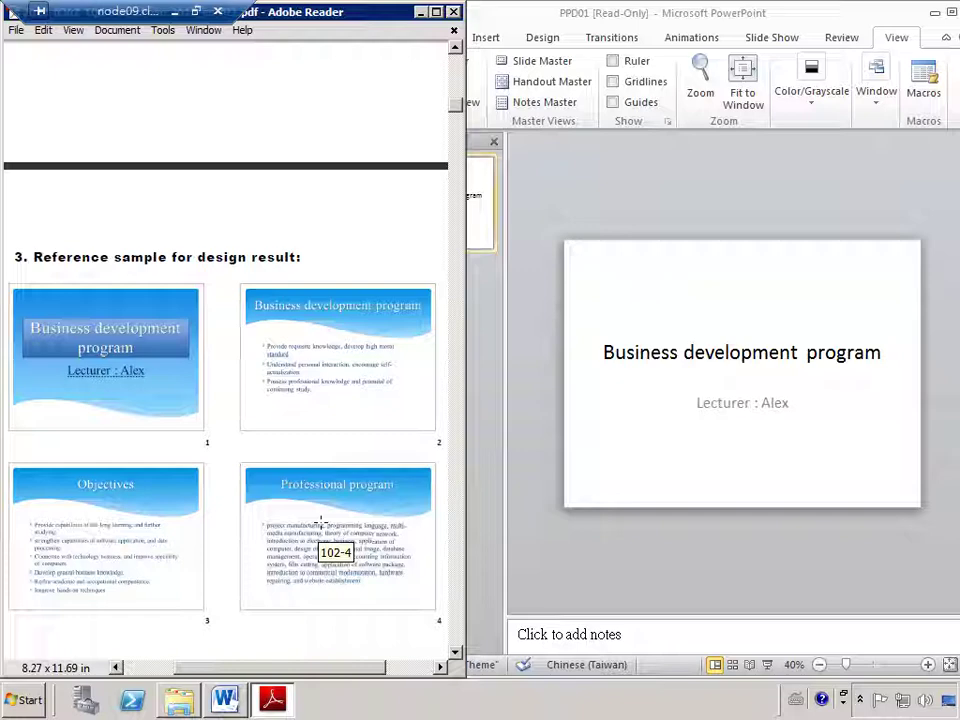
scroll(320, 520, up, 10)
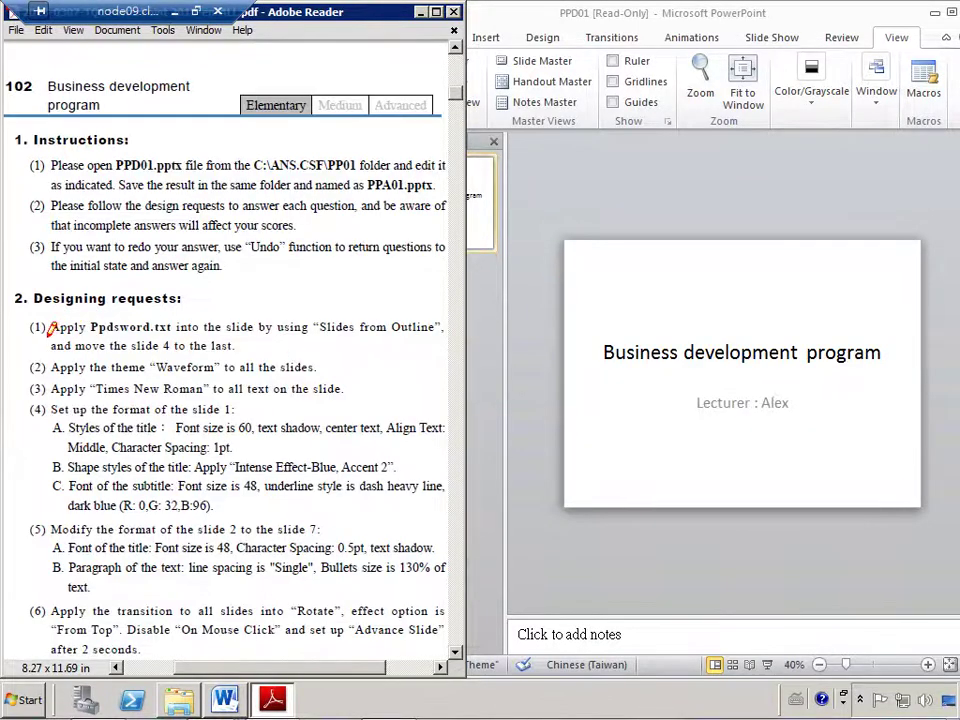
mouse_move(58, 327)
mouse_down()
mouse_move(187, 327)
mouse_move(121, 297)
mouse_move(72, 330)
mouse_up()
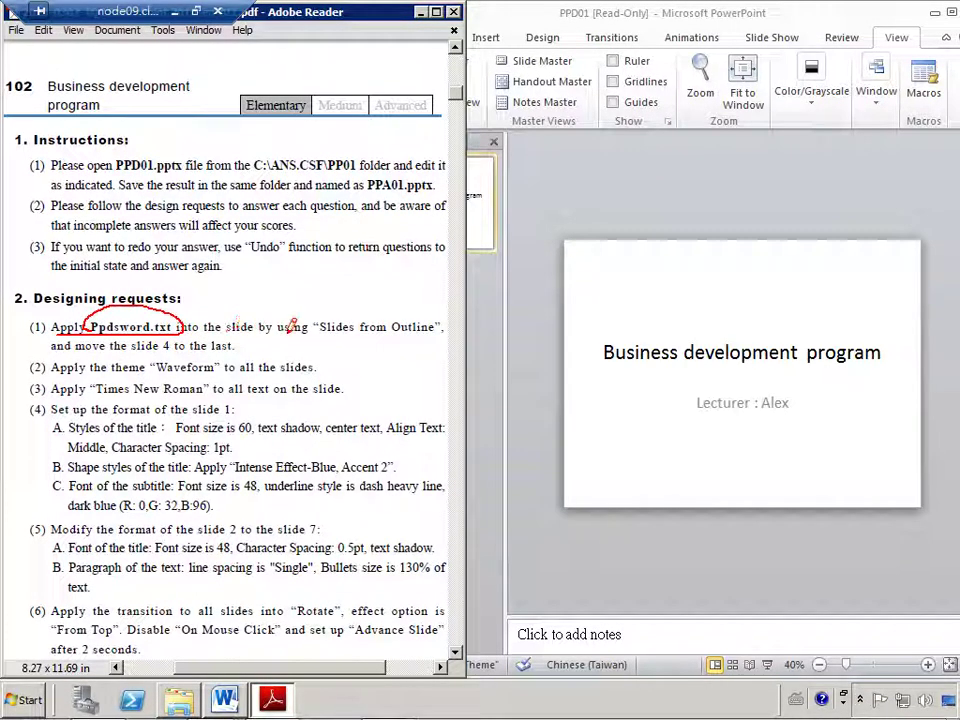
drag(318, 337, 440, 330)
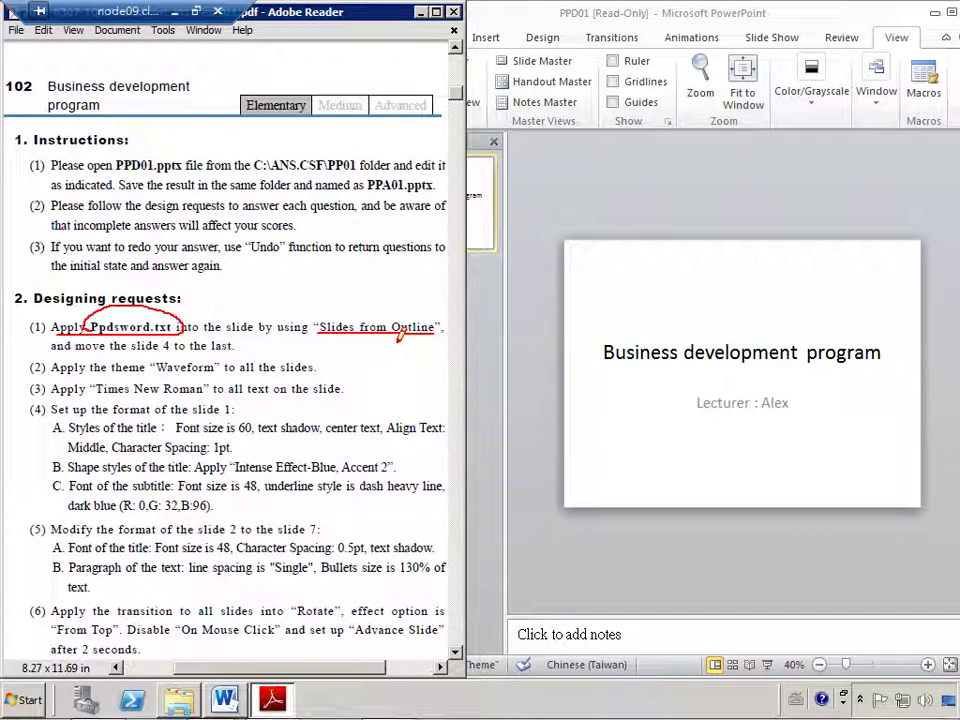
click(561, 212)
- Insert Ppdsword from 102\EXAM\PP01 as new slides using New Slide > Slides from Outline
click(432, 40)
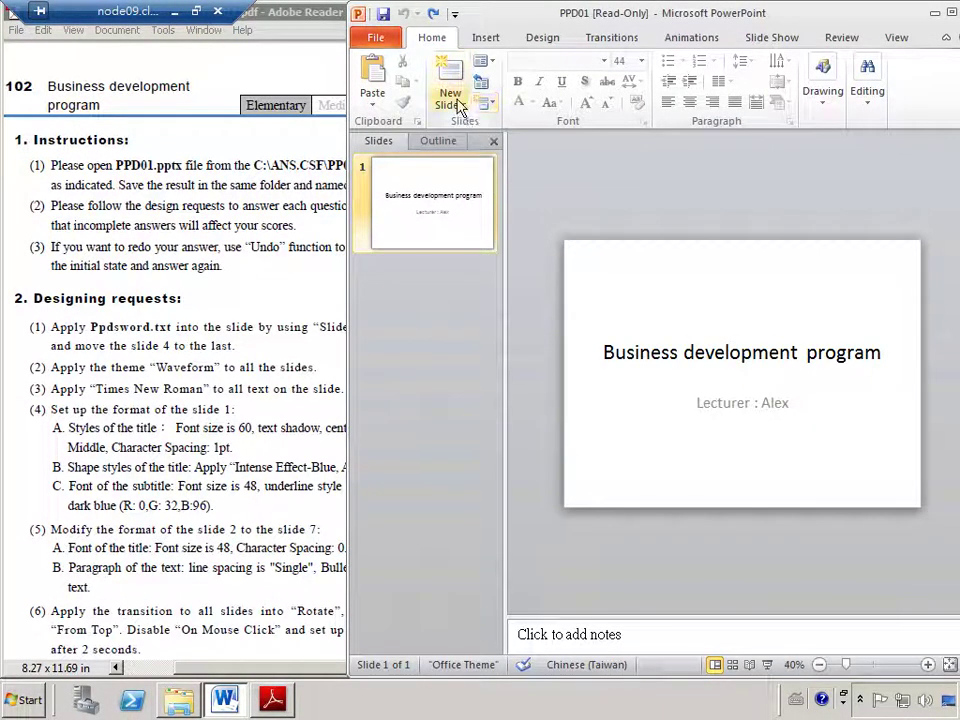
click(461, 108)
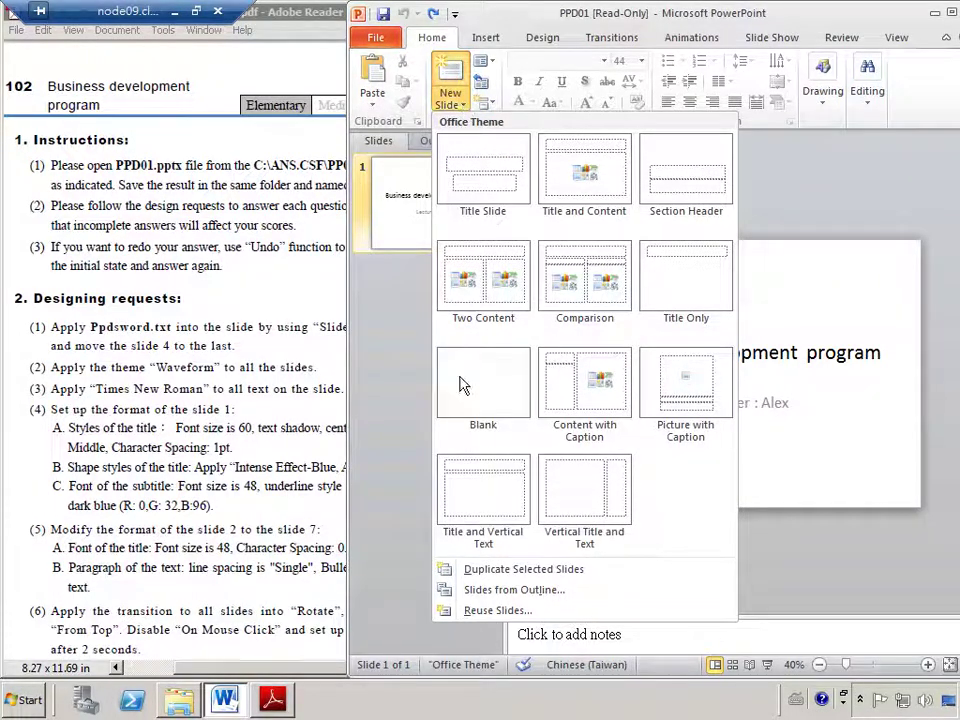
click(492, 591)
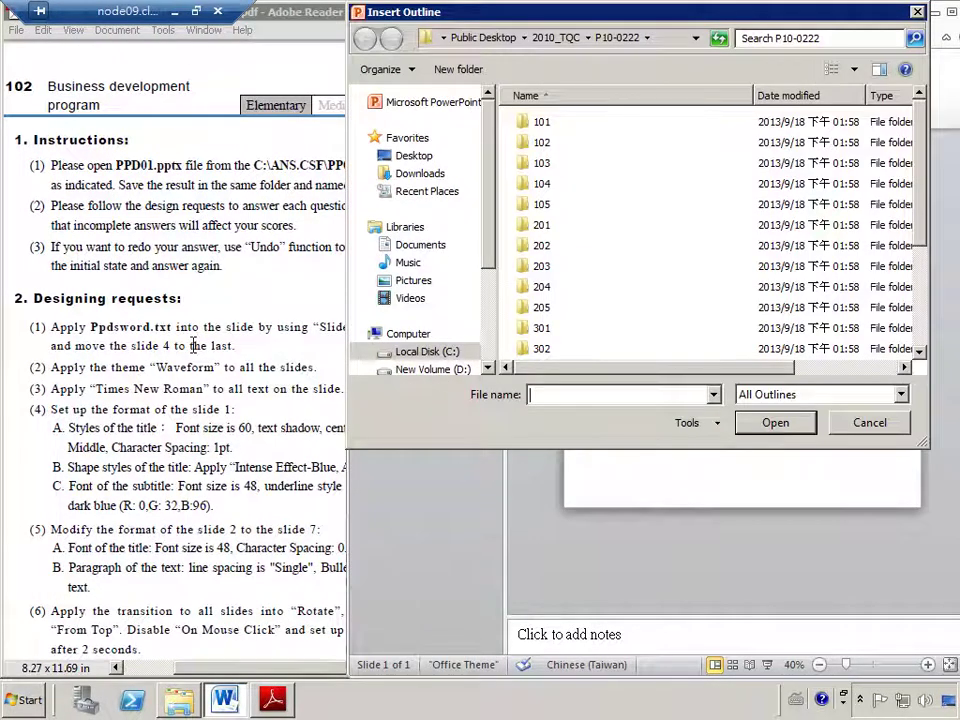
double_click(541, 143)
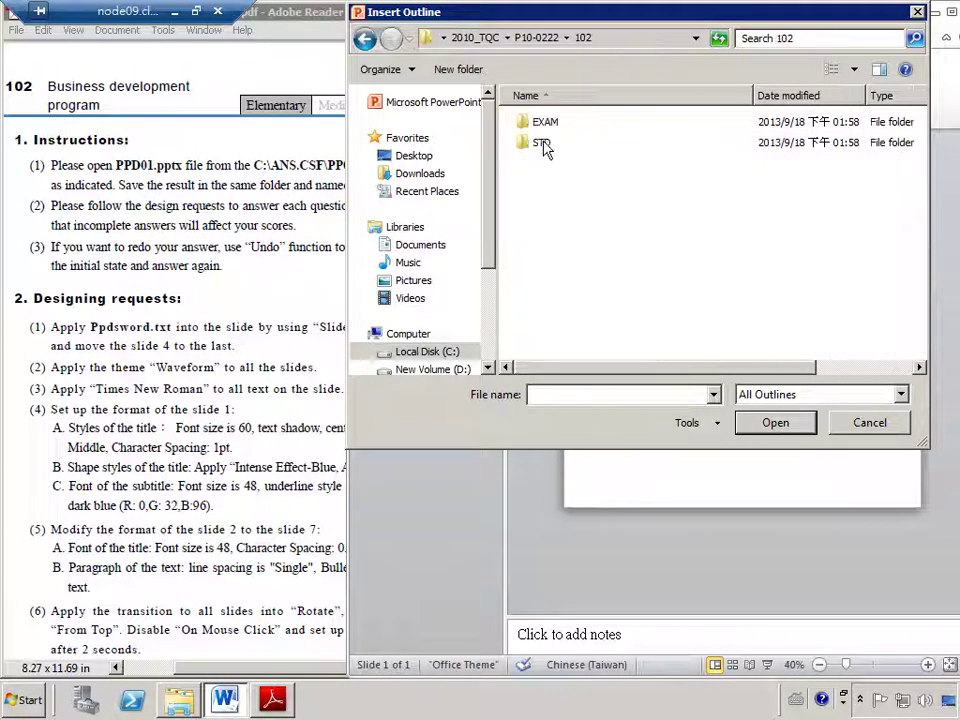
double_click(541, 121)
click(555, 126)
double_click(556, 125)
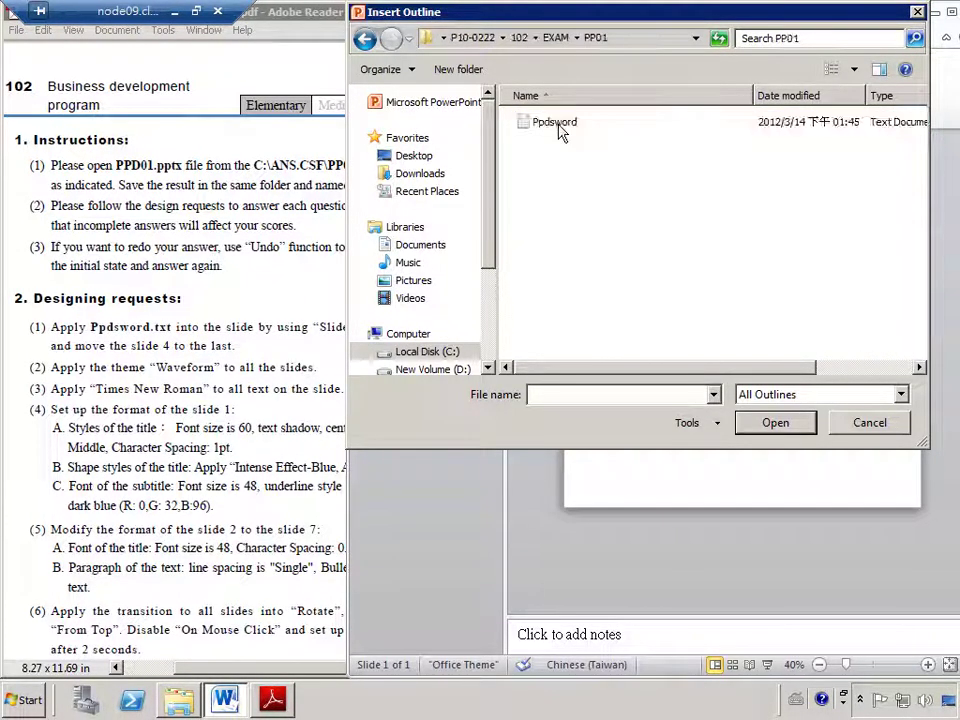
click(560, 126)
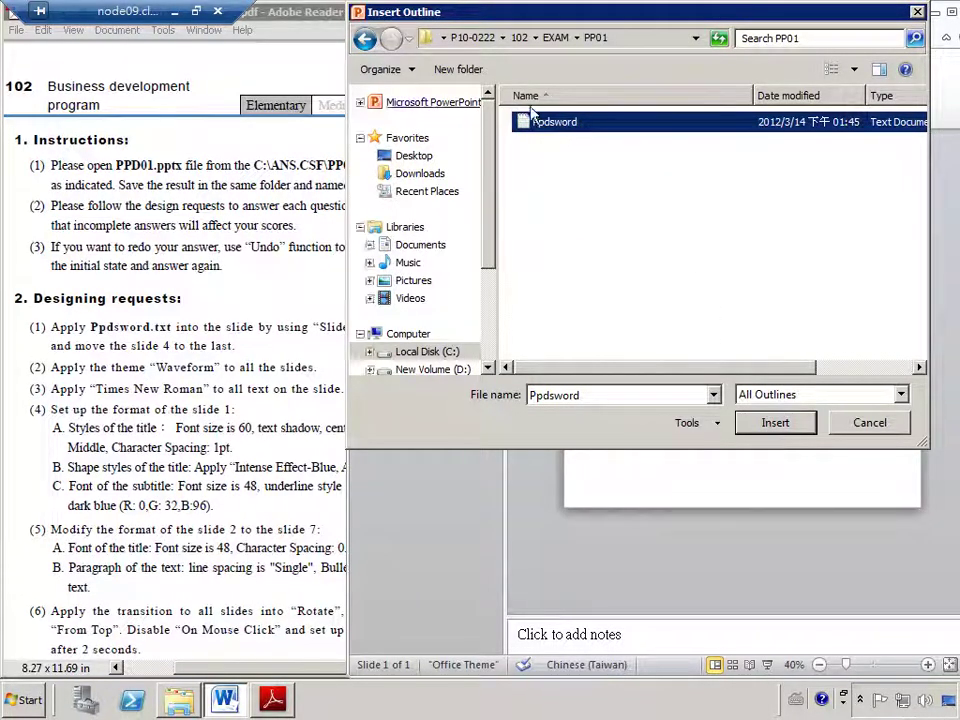
click(766, 422)
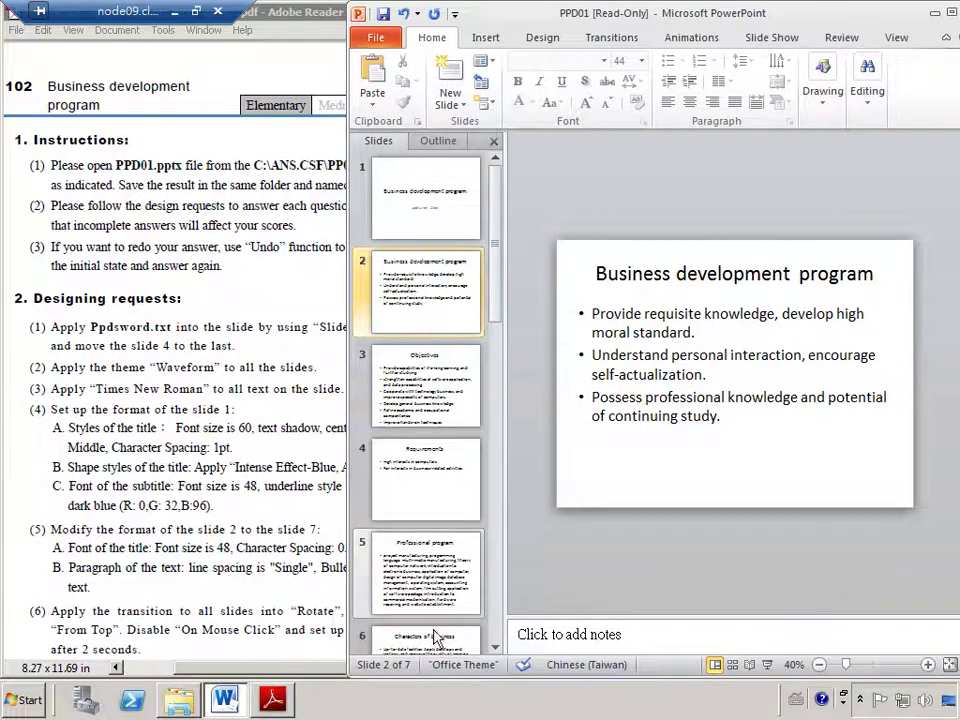
- Review the seven new slides in the Slides pane and select slide 4, Requirements
scroll(452, 404, down, 1)
scroll(452, 404, down, 1)
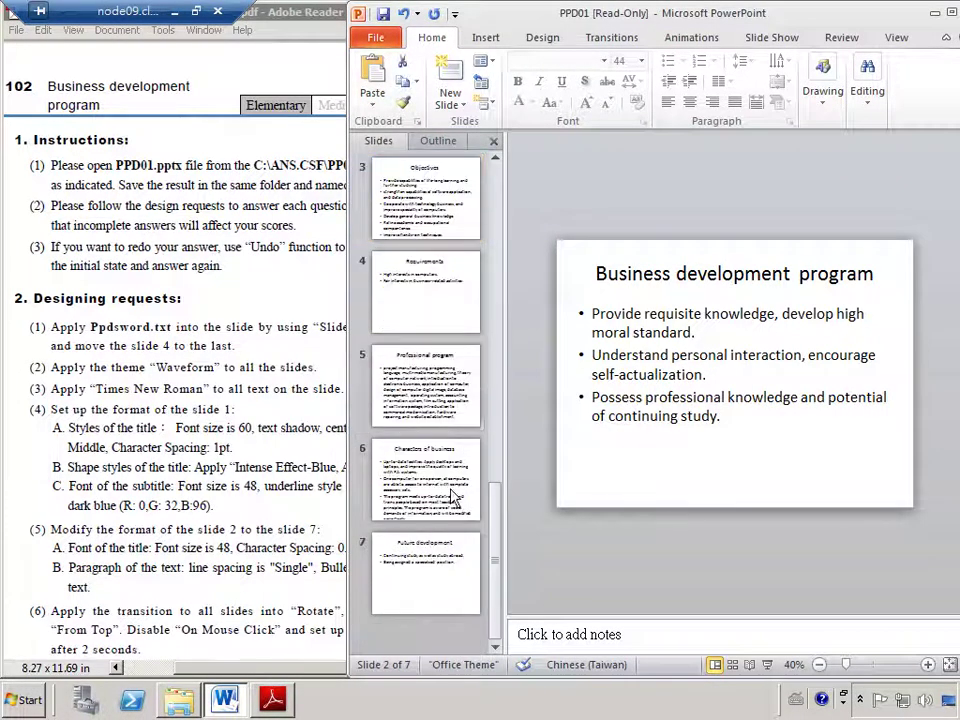
scroll(440, 543, up, 2)
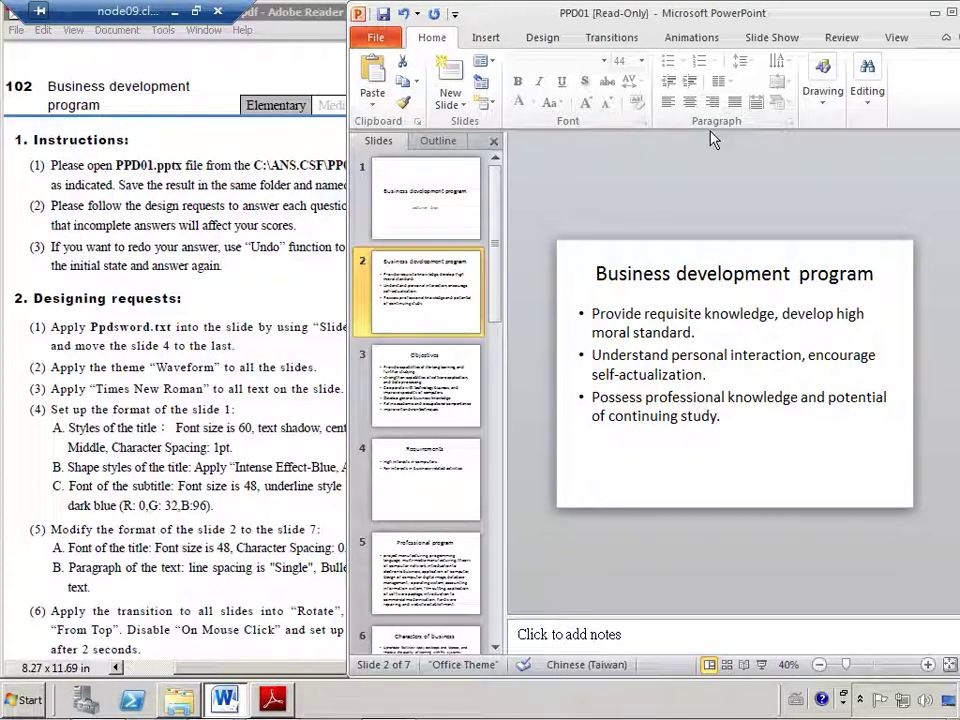
click(538, 337)
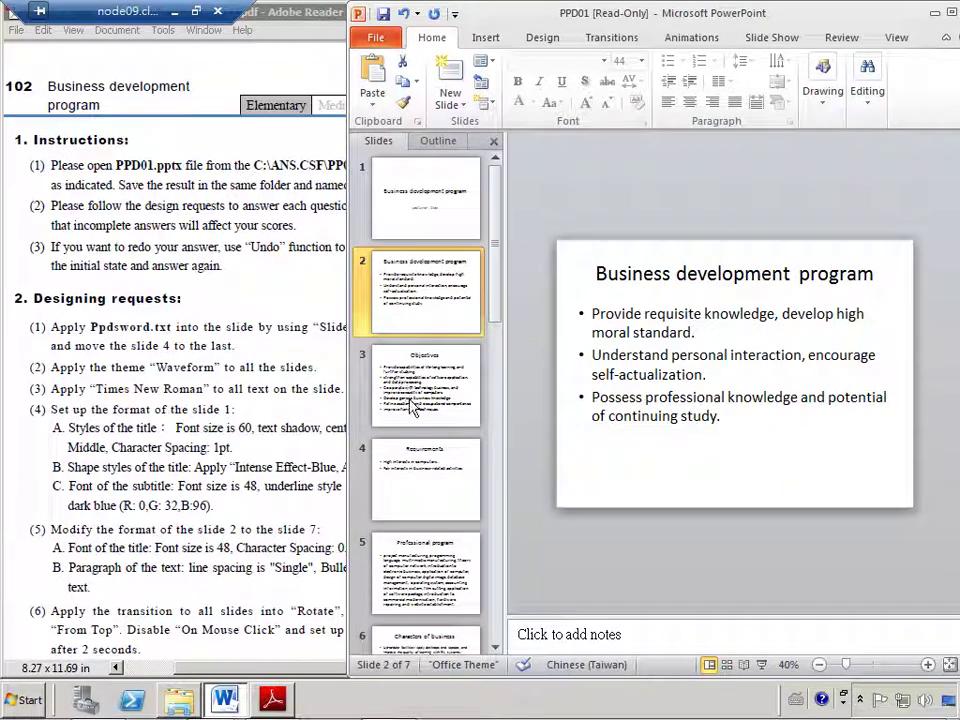
click(421, 482)
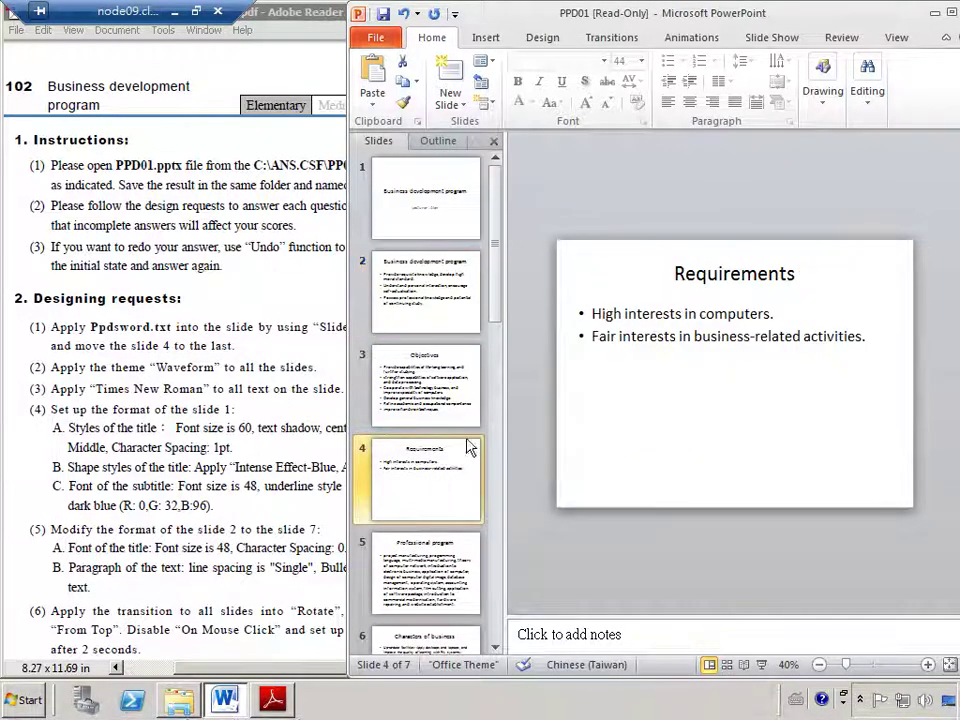
click(493, 647)
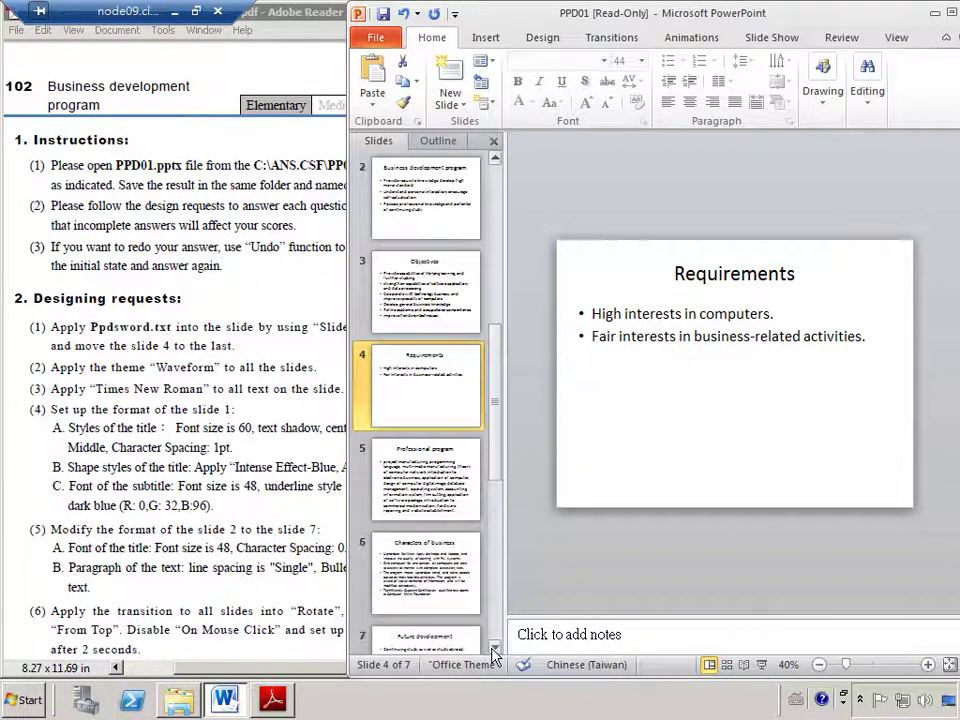
click(493, 647)
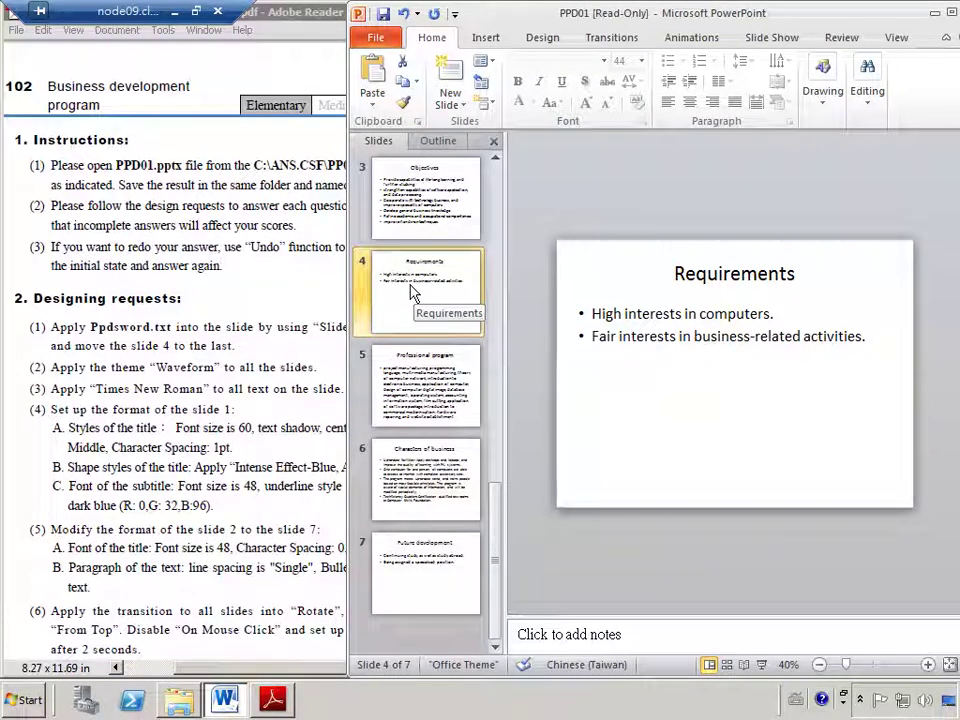
- Try dragging the Requirements slide to the end in the Slides pane, then undo the move
drag(413, 292, 403, 535)
drag(421, 457, 422, 630)
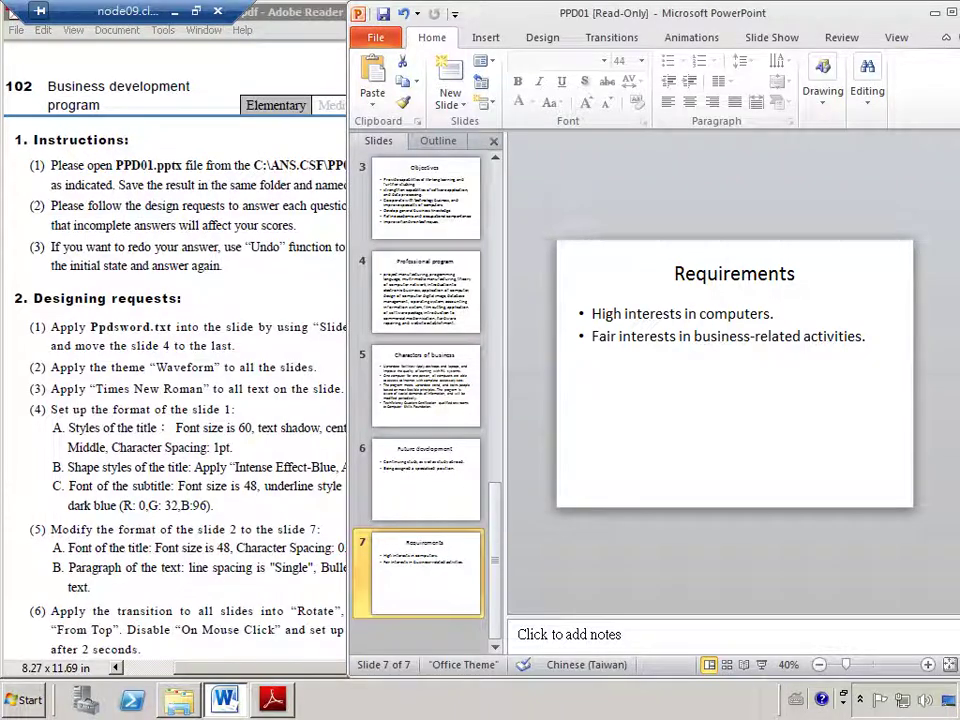
click(404, 14)
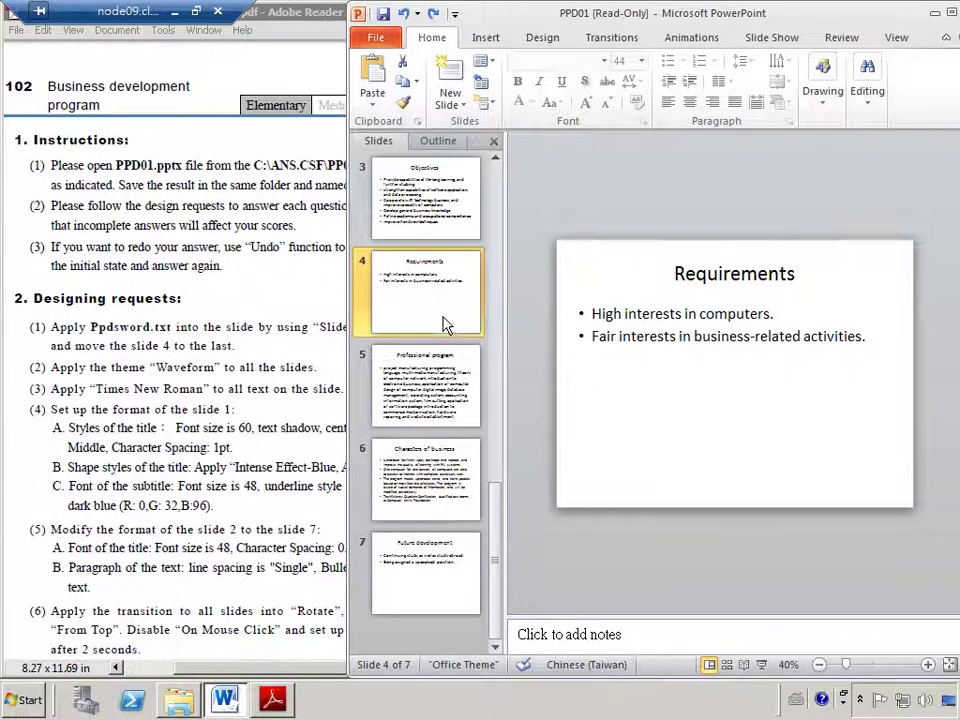
- In Slide Sorter, drag Requirements after Future development to make it slide 7, then return to Normal view
click(727, 665)
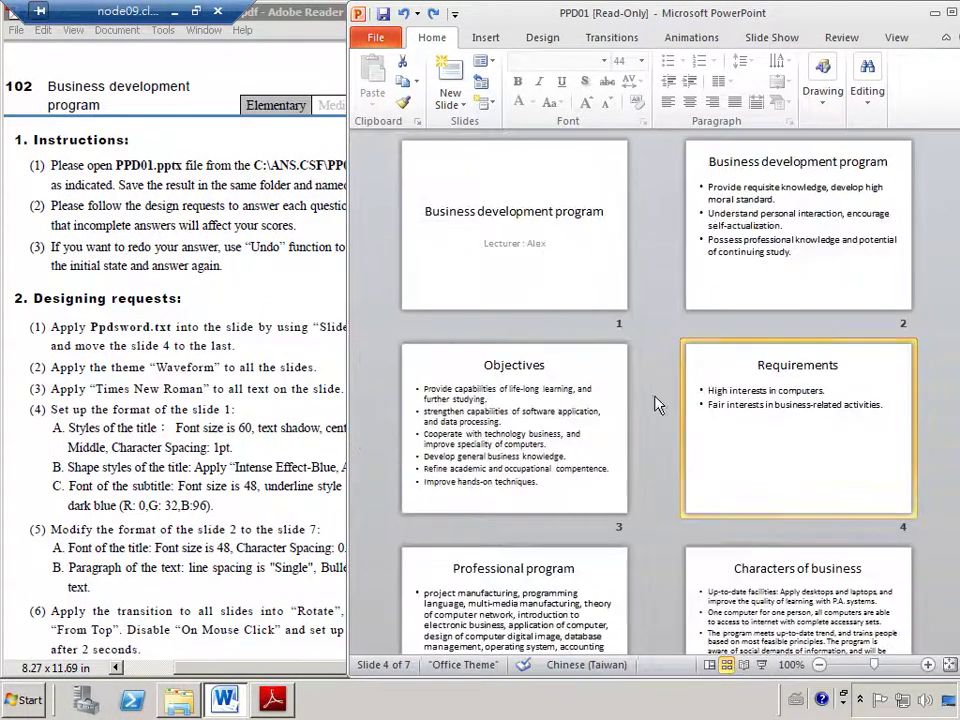
scroll(932, 372, down, 3)
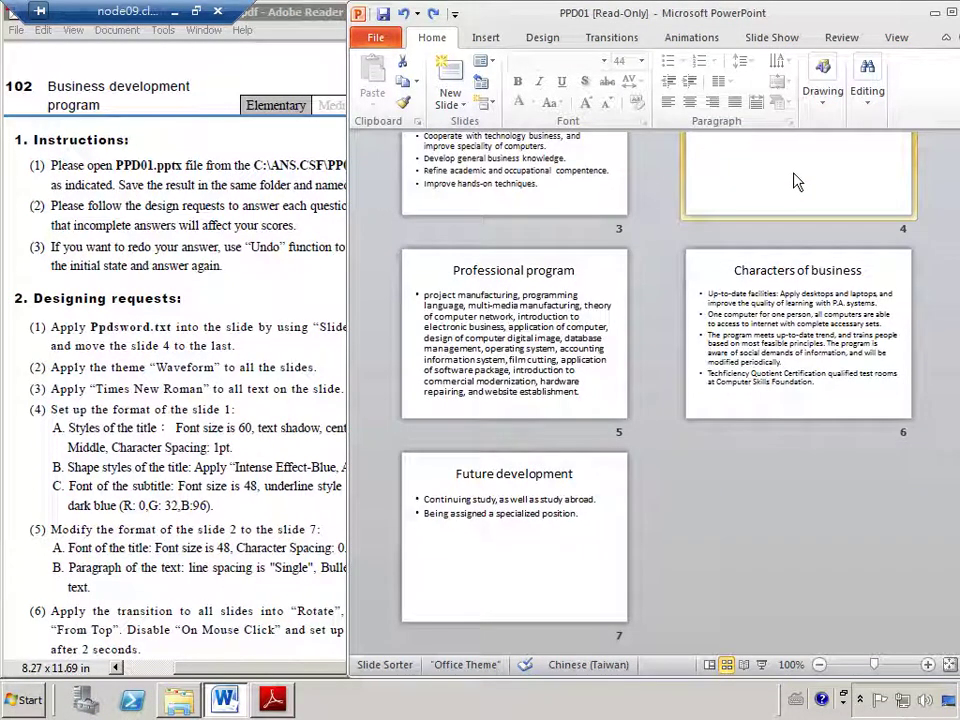
drag(712, 352, 690, 501)
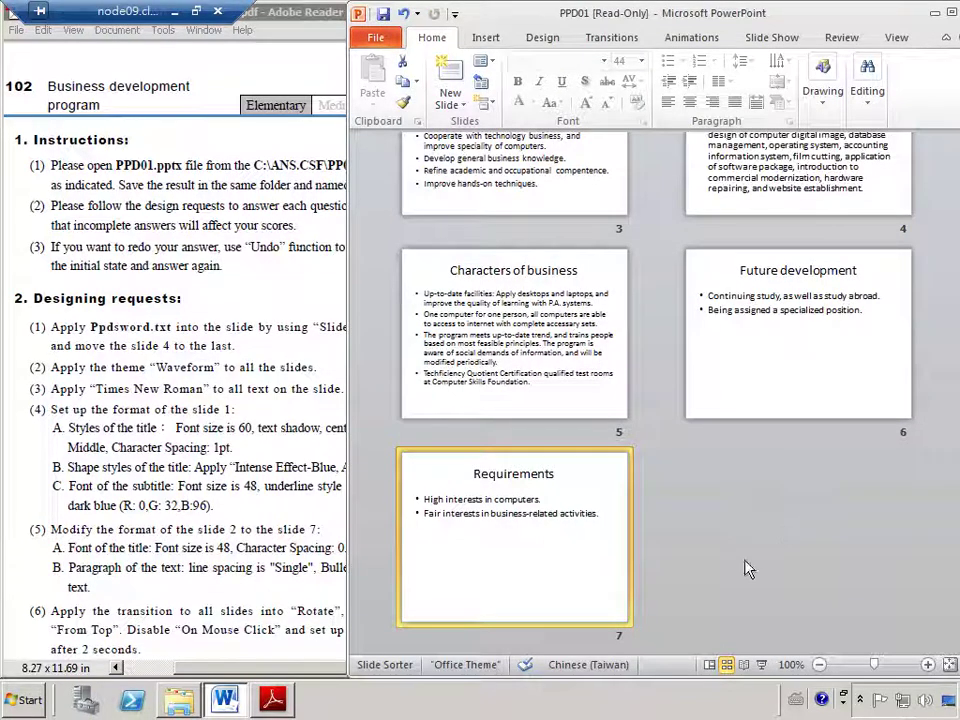
click(709, 664)
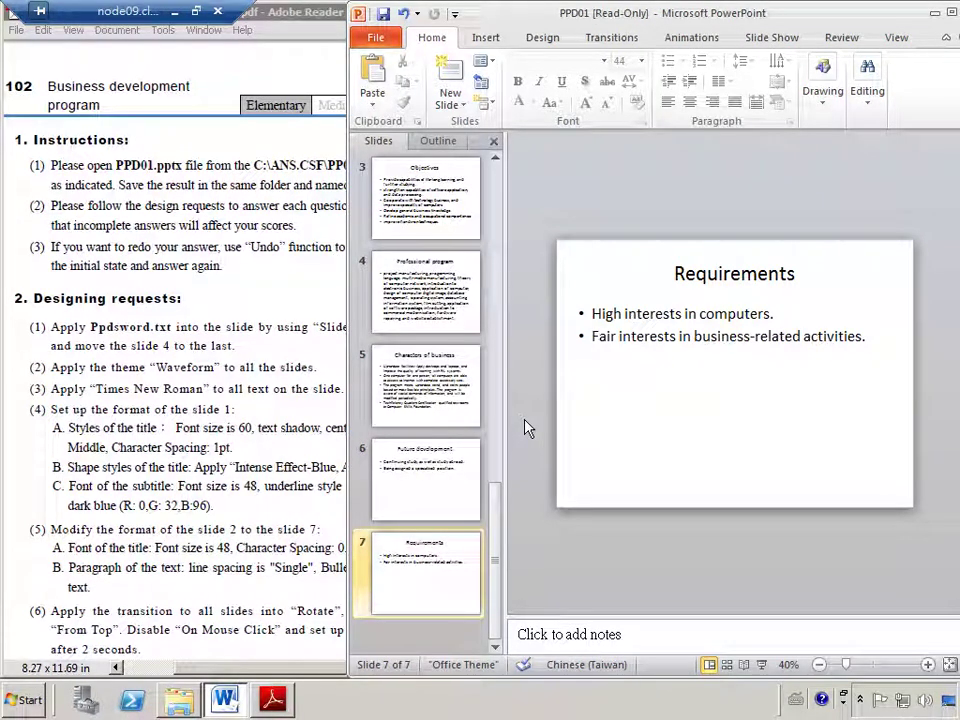
key(alt+Tab)
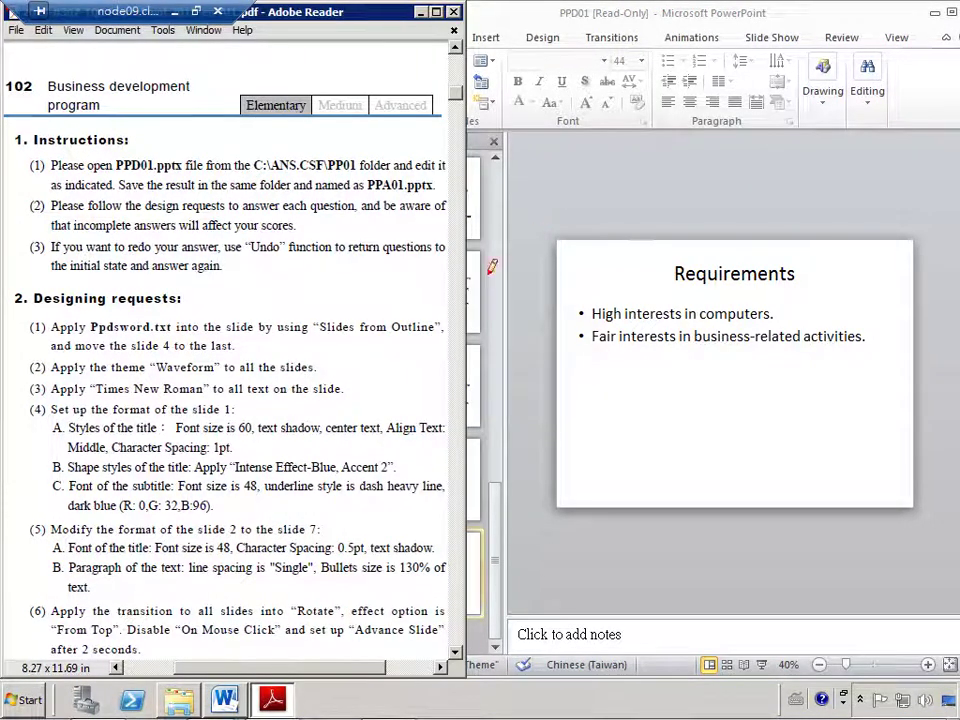
drag(53, 372, 333, 372)
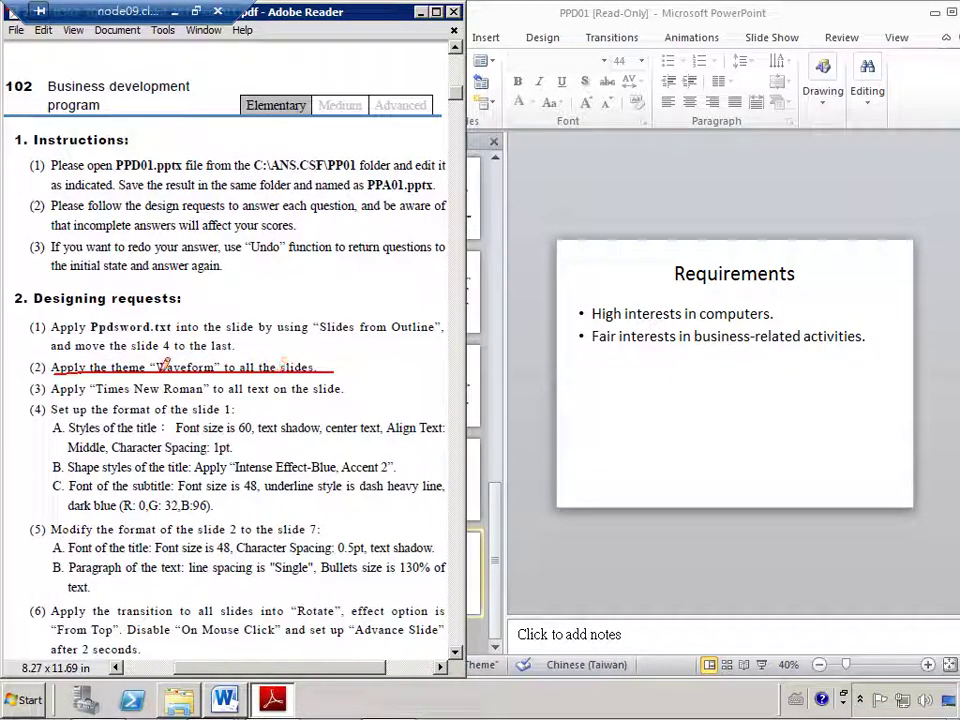
drag(168, 344, 229, 346)
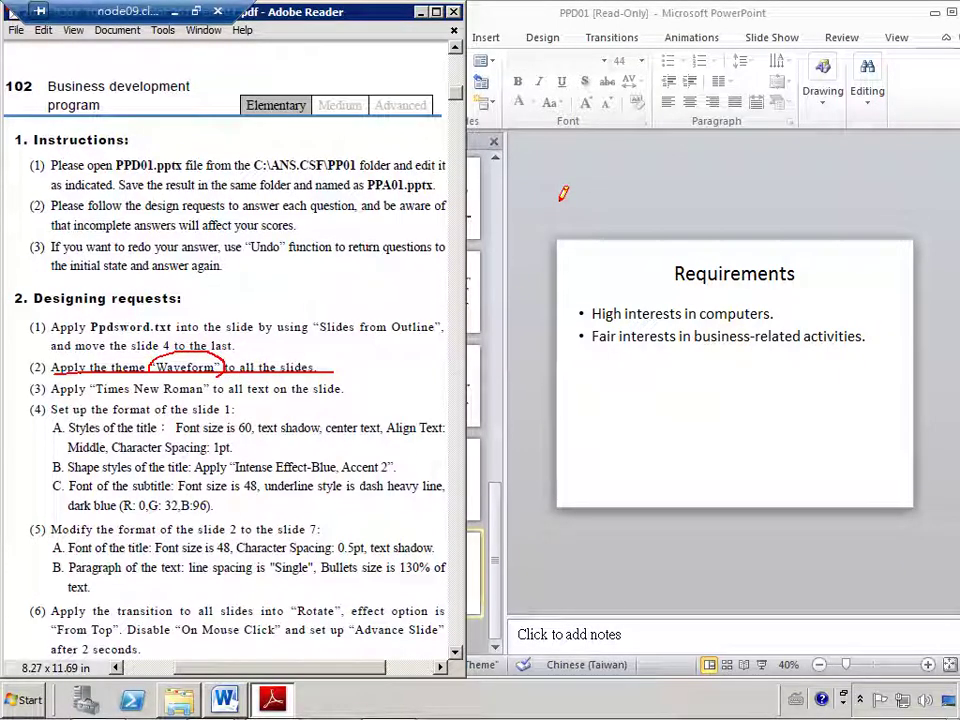
key(Escape)
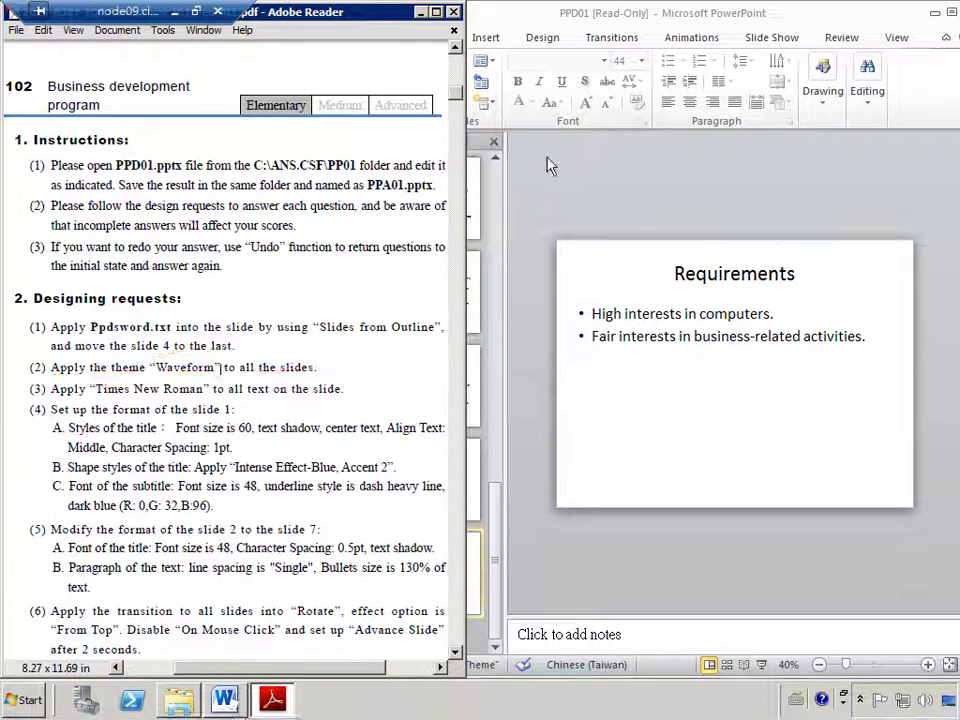
click(527, 117)
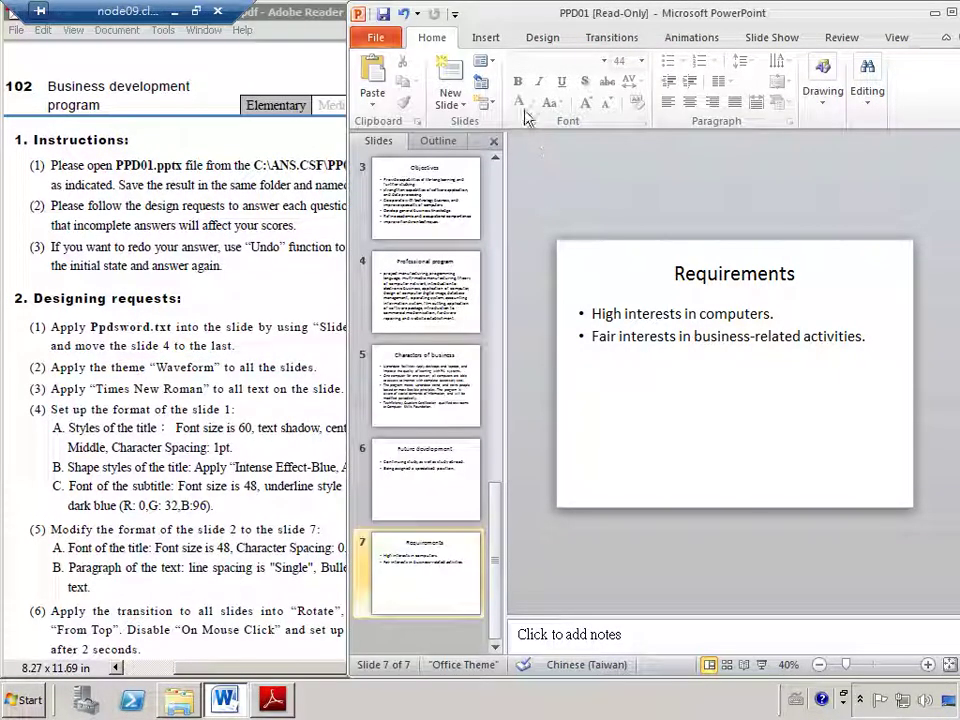
- Expand the Design tab's Themes gallery and check the theme request on the task sheet
click(543, 40)
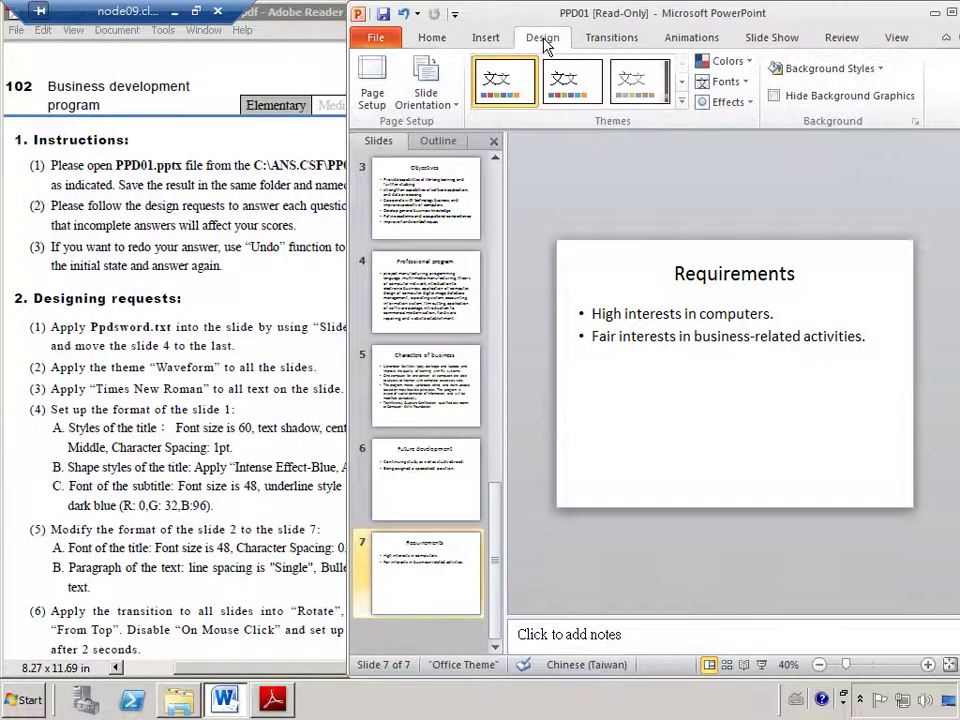
click(682, 104)
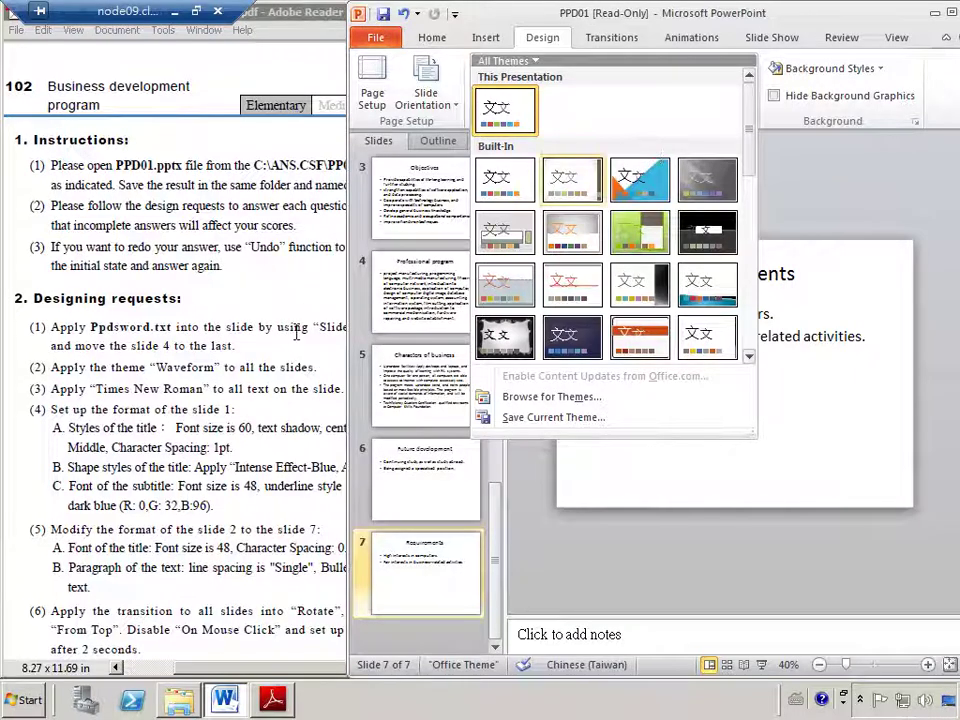
click(270, 386)
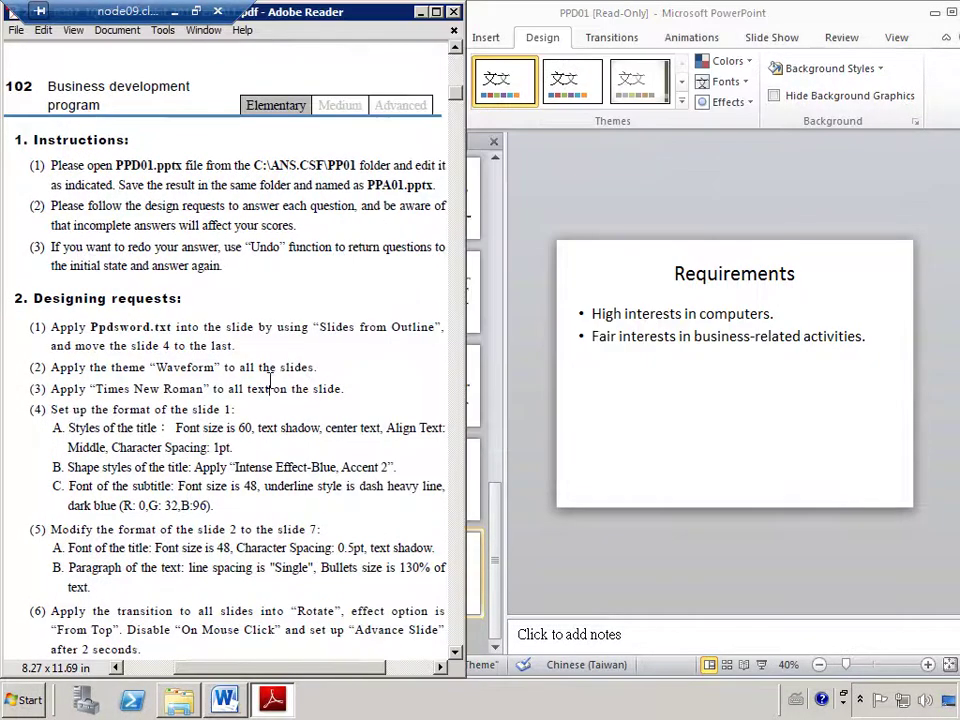
scroll(270, 380, down, 1)
scroll(270, 385, down, 5)
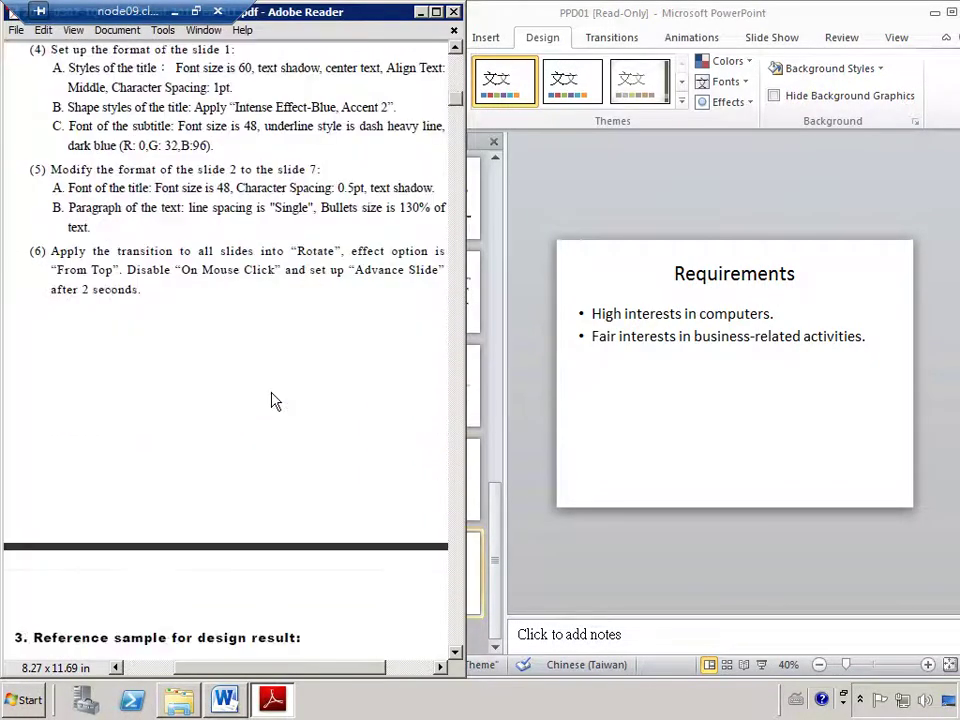
scroll(270, 400, down, 1)
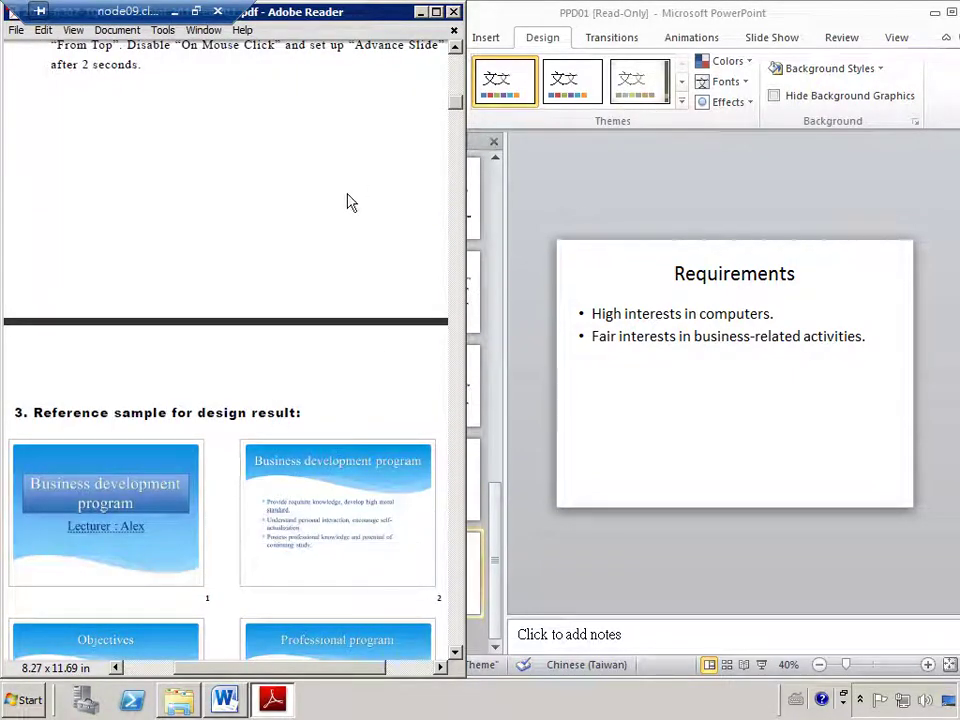
scroll(350, 202, up, 1)
scroll(350, 200, up, 4)
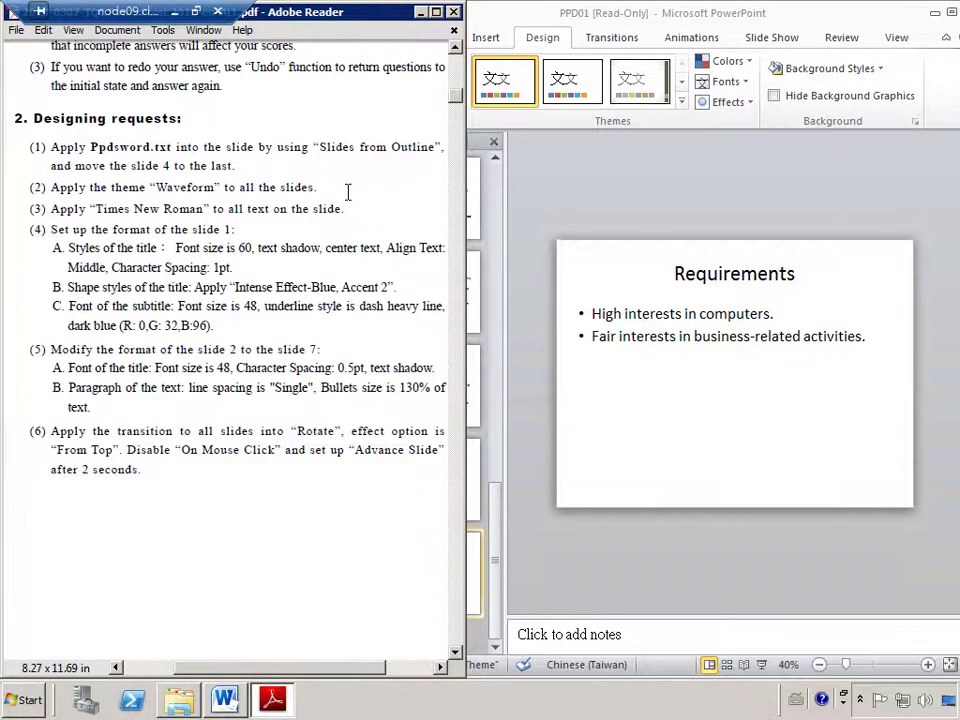
- Apply the Waveform theme to all seven slides from the expanded Themes gallery
click(684, 108)
click(684, 106)
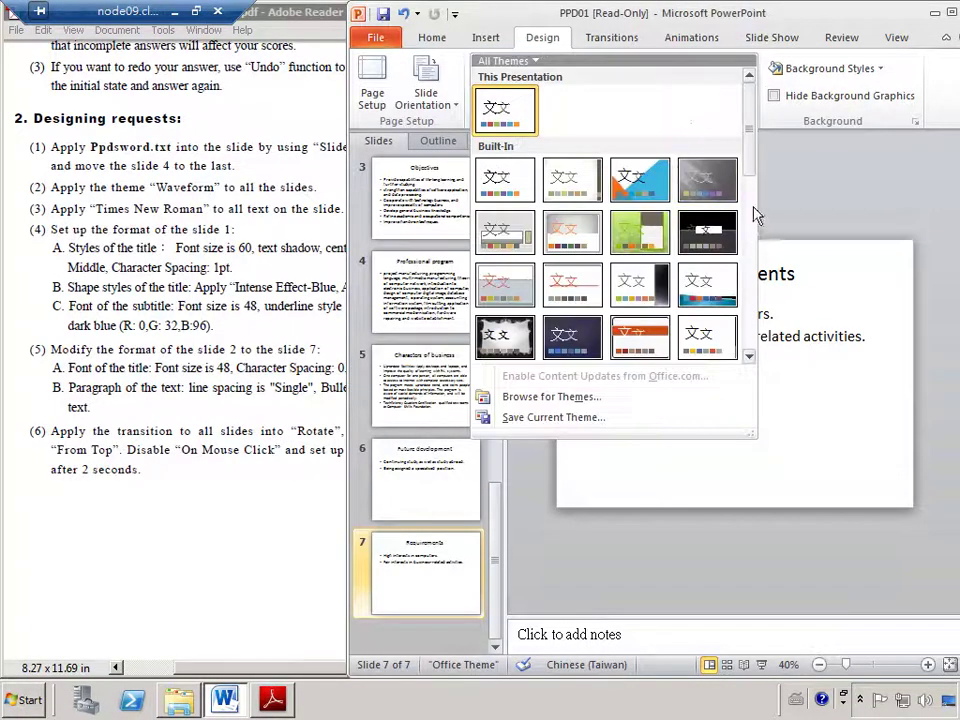
scroll(750, 214, down, 3)
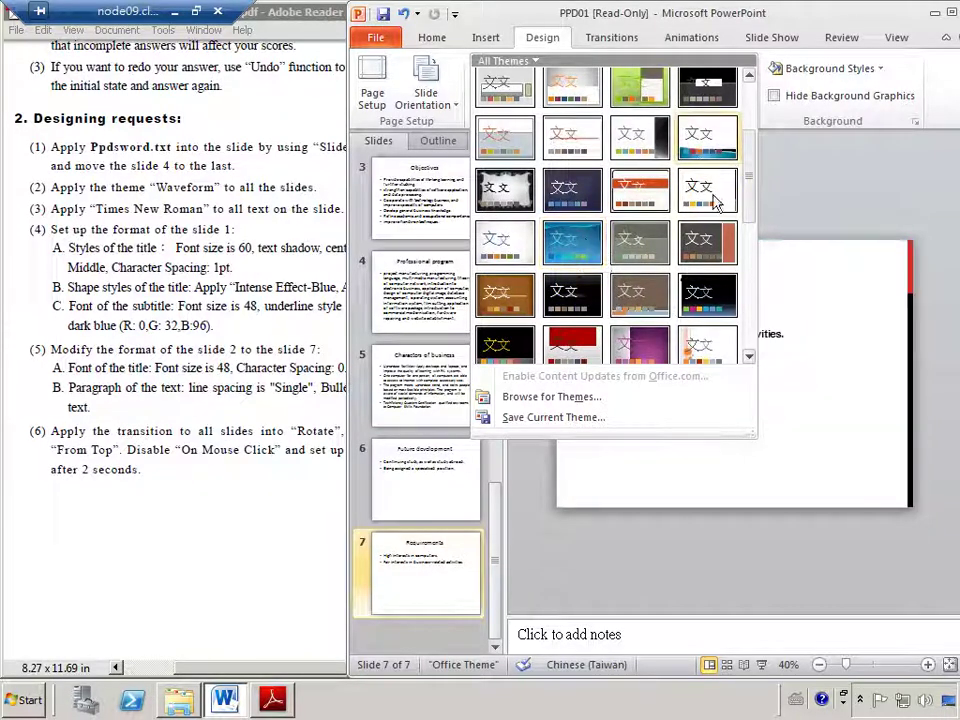
scroll(752, 225, down, 3)
scroll(752, 230, down, 1)
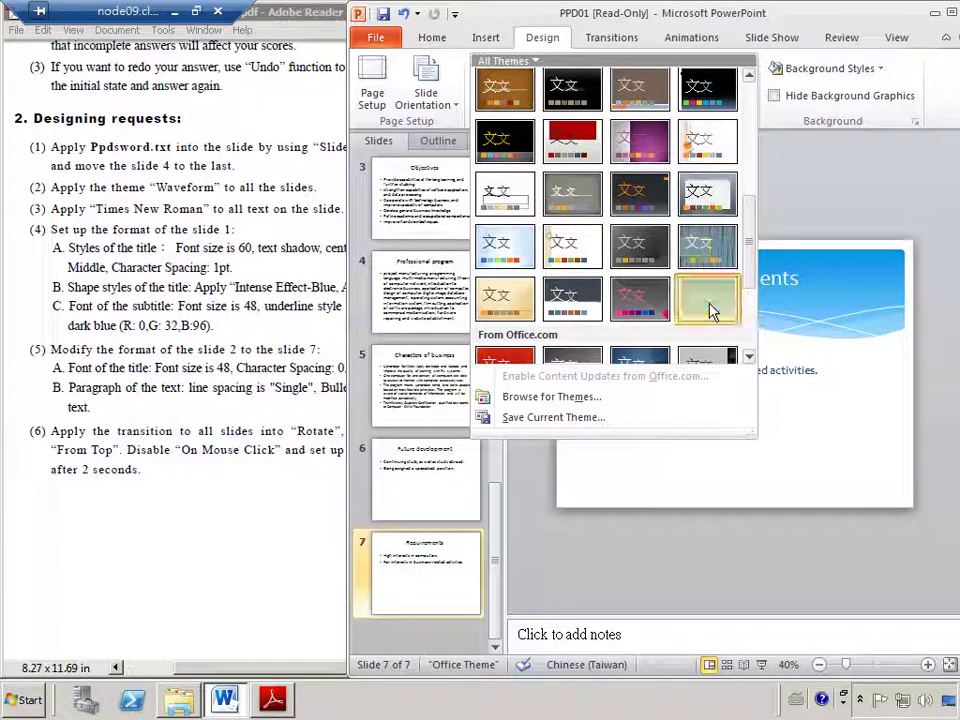
click(712, 311)
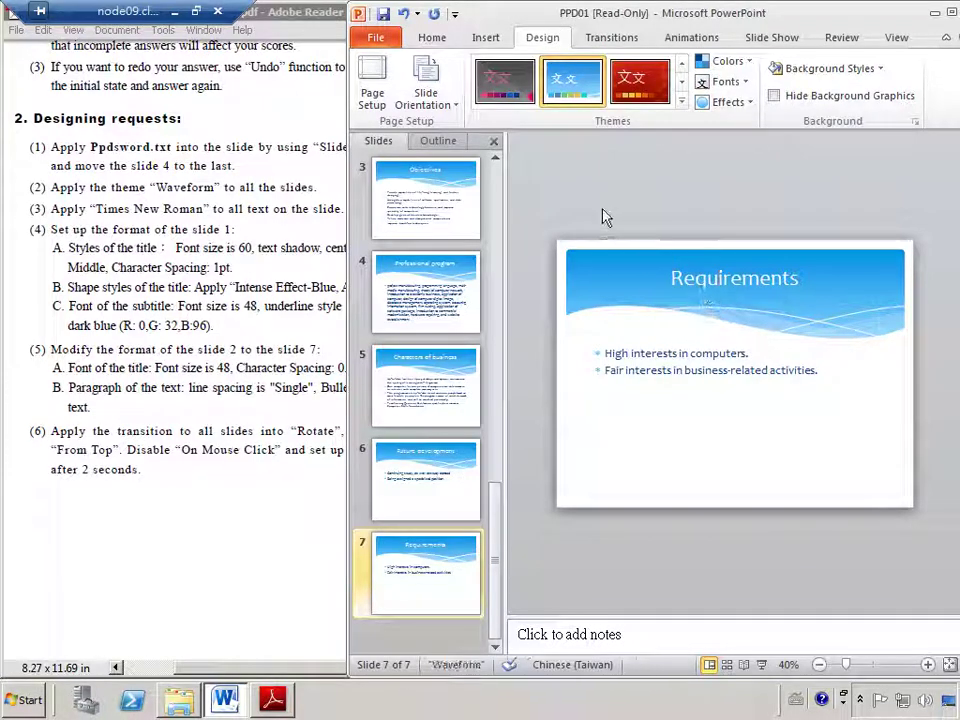